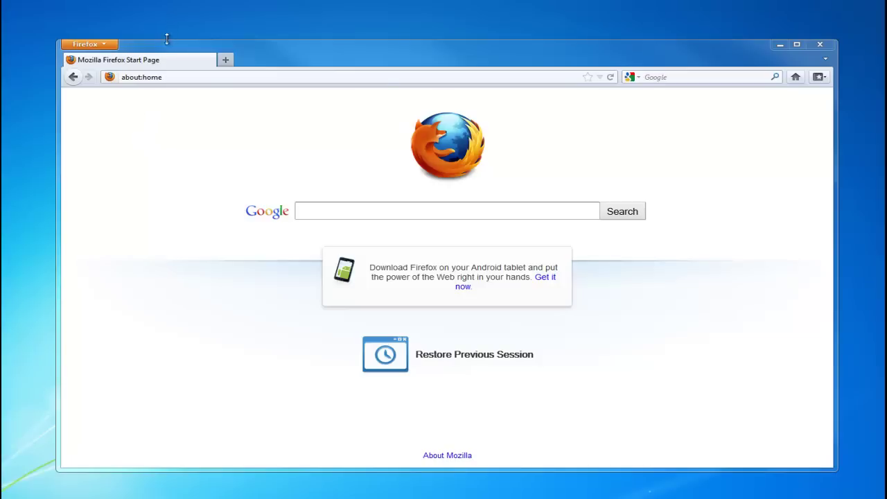
Return from Internet Properties to Firefox and load google.com.
{"action": "mouse_move", "coordinate": [172, 52]}
{"action": "left_mouse_down"}
{"action": "mouse_move", "coordinate": [237, 59]}
{"action": "mouse_move", "coordinate": [484, 14]}
{"action": "left_mouse_up"}
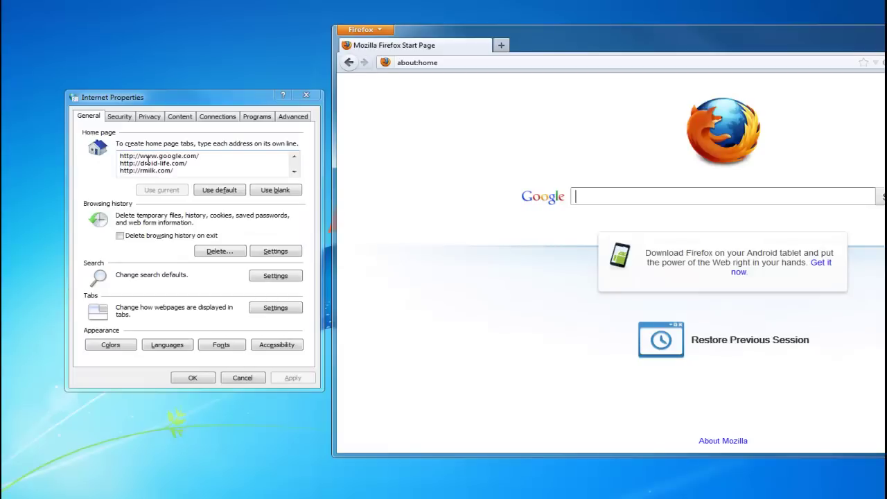
{"action": "mouse_move", "coordinate": [577, 32]}
{"action": "left_mouse_down"}
{"action": "mouse_move", "coordinate": [300, 38]}
{"action": "mouse_move", "coordinate": [296, 29]}
{"action": "left_mouse_up"}
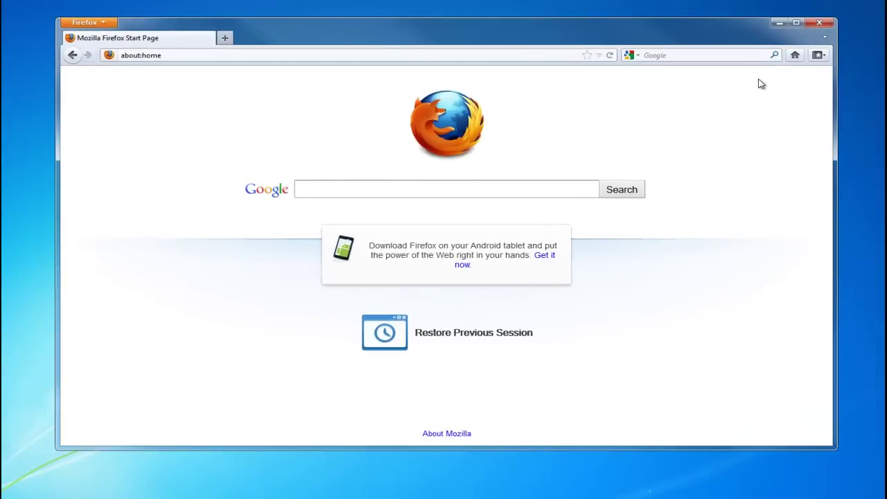
{"action": "left_click", "coordinate": [795, 56]}
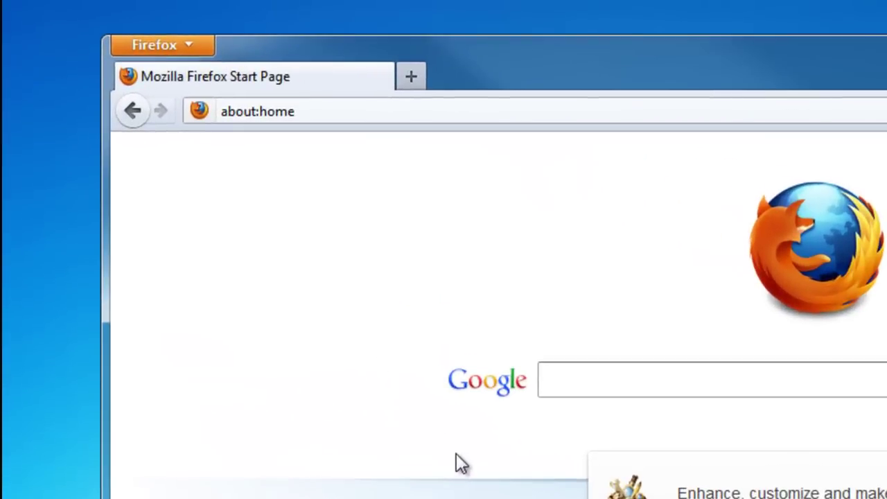
{"action": "left_click", "coordinate": [332, 112]}
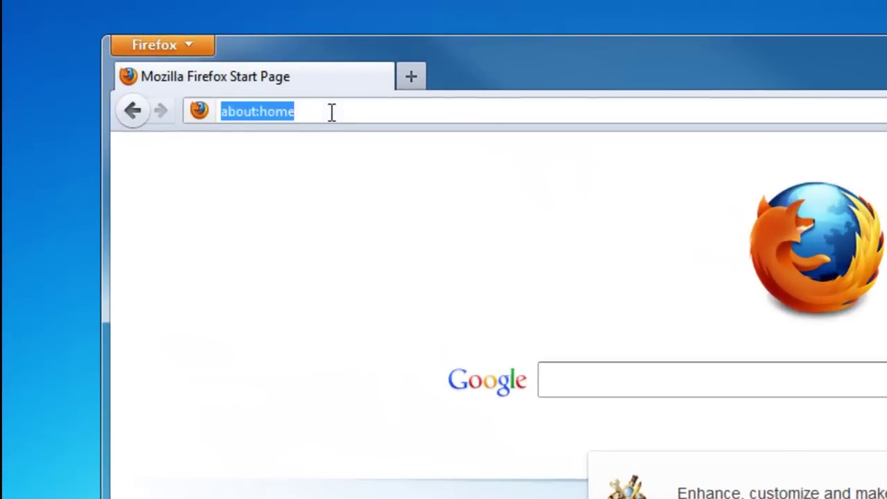
{"action": "type", "text": "g"}
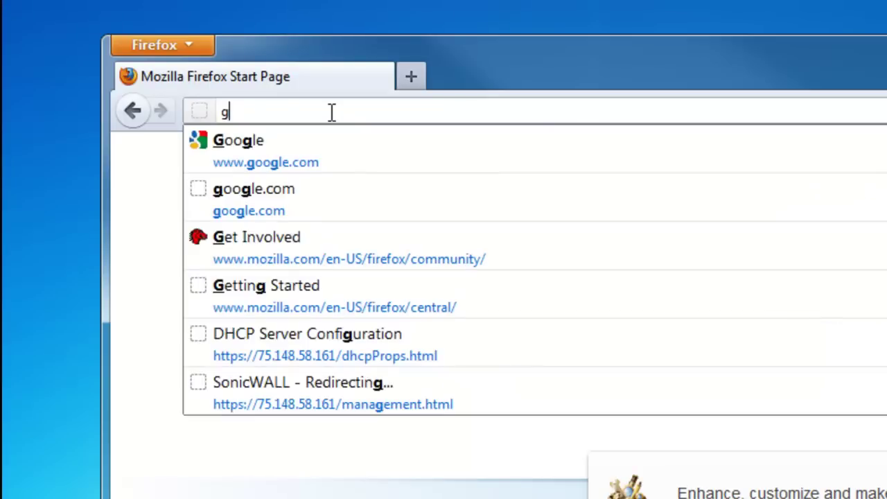
{"action": "type", "text": "oogle.com"}
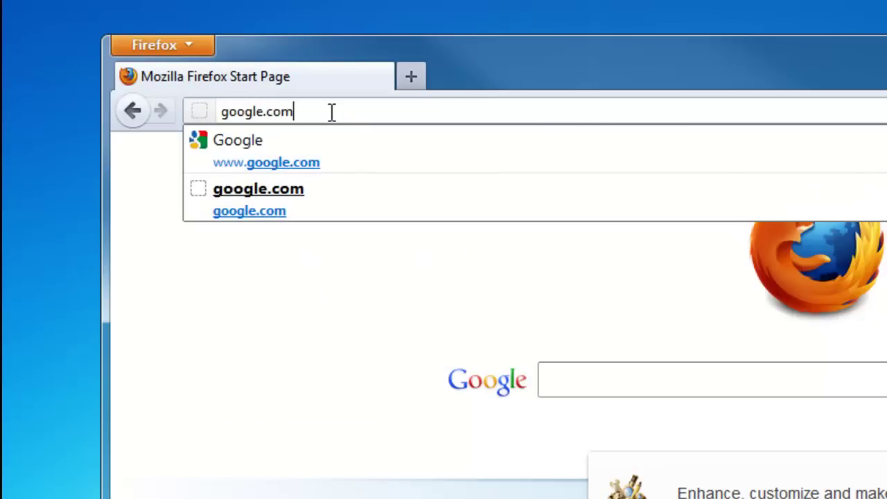
{"action": "key", "text": "Return"}
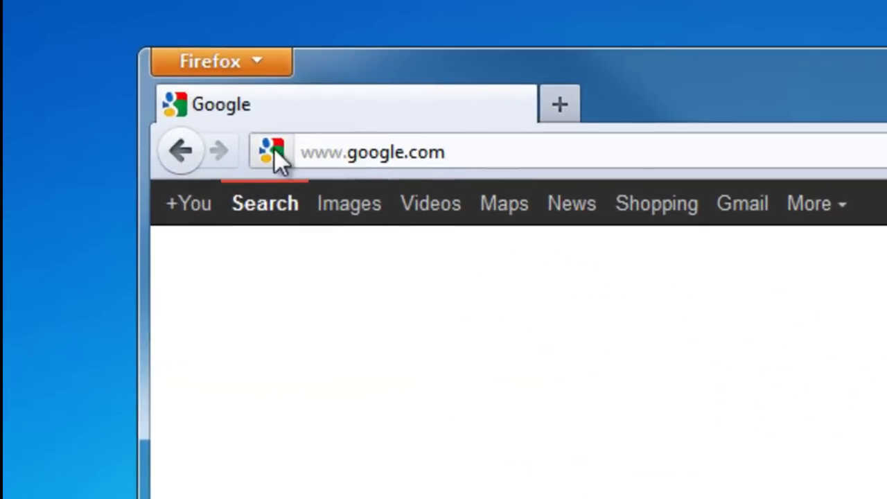
Make Google the home page by dropping its site icon on Home, then test Home.
{"action": "left_click", "coordinate": [274, 148]}
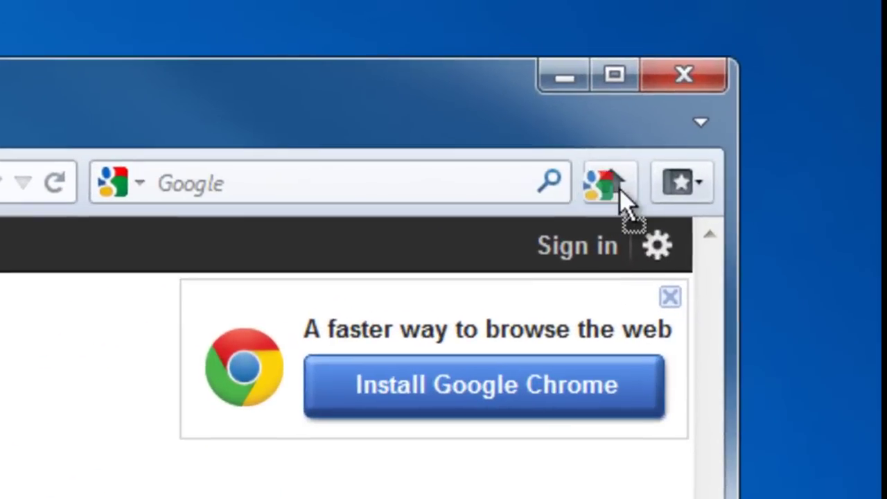
{"action": "left_click_drag", "start_coordinate": [499, 64], "coordinate": [797, 60]}
{"action": "left_click_drag", "start_coordinate": [624, 201], "coordinate": [619, 198]}
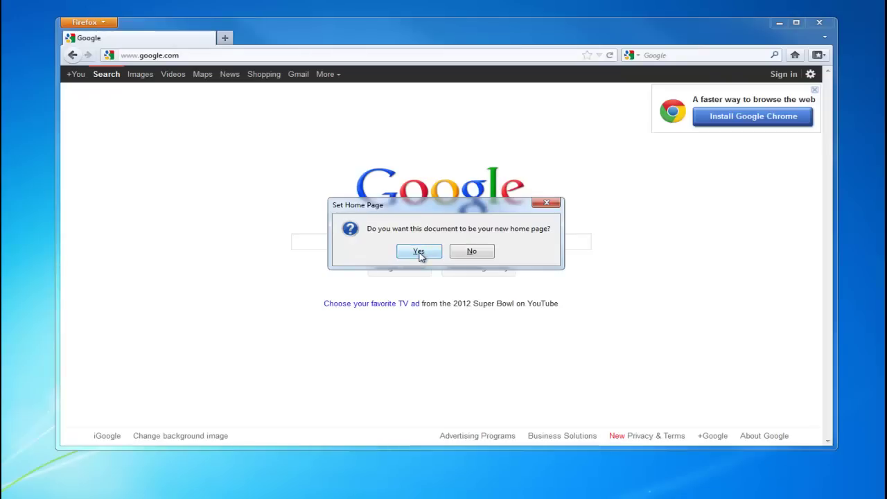
{"action": "left_click", "coordinate": [420, 253]}
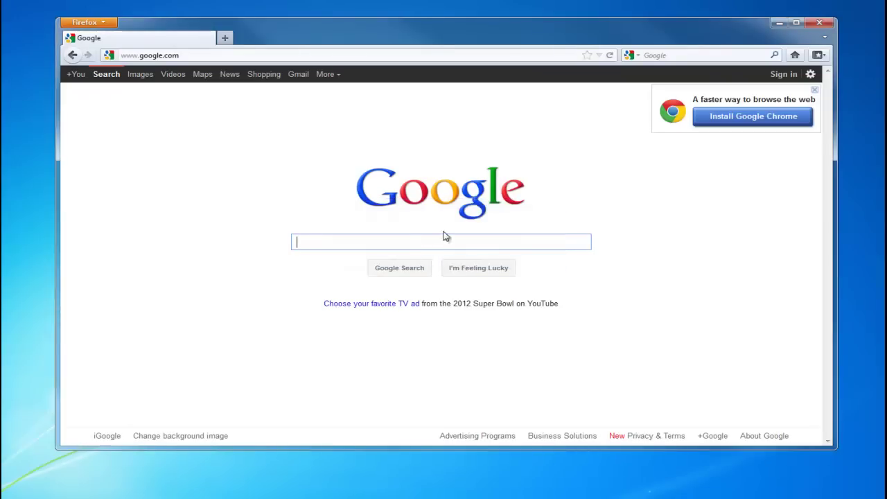
{"action": "left_click", "coordinate": [795, 56]}
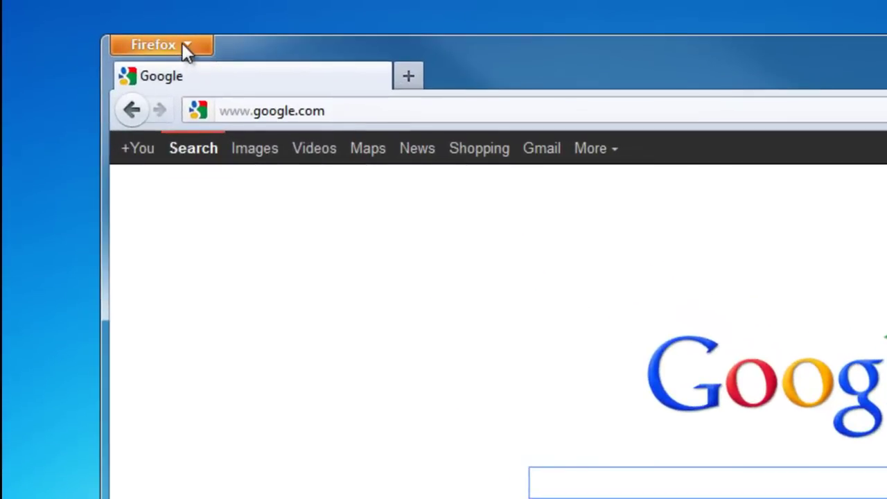
Restore the home page to the default Firefox Start Page in Options and verify with Home.
{"action": "left_click", "coordinate": [186, 50]}
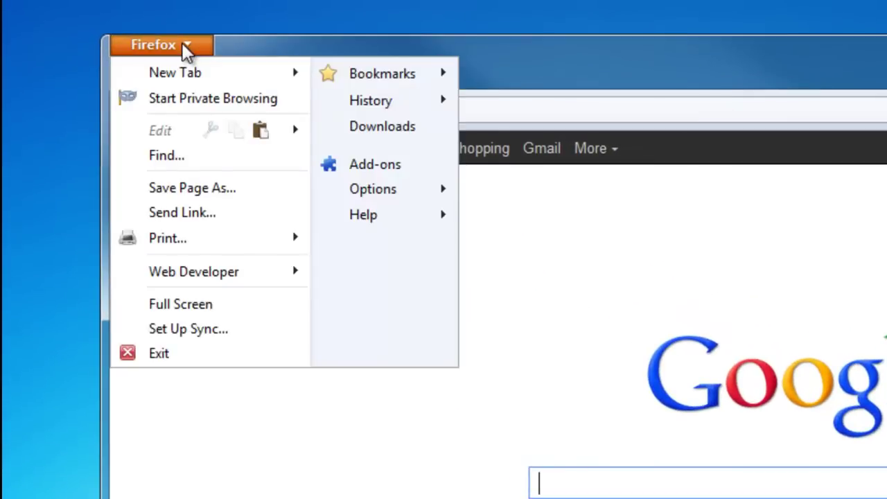
{"action": "mouse_move", "coordinate": [375, 189]}
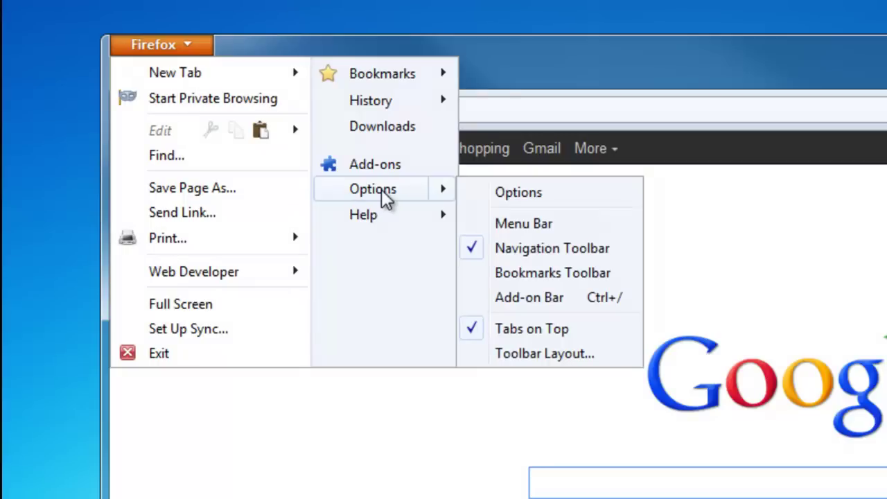
{"action": "left_click", "coordinate": [520, 194]}
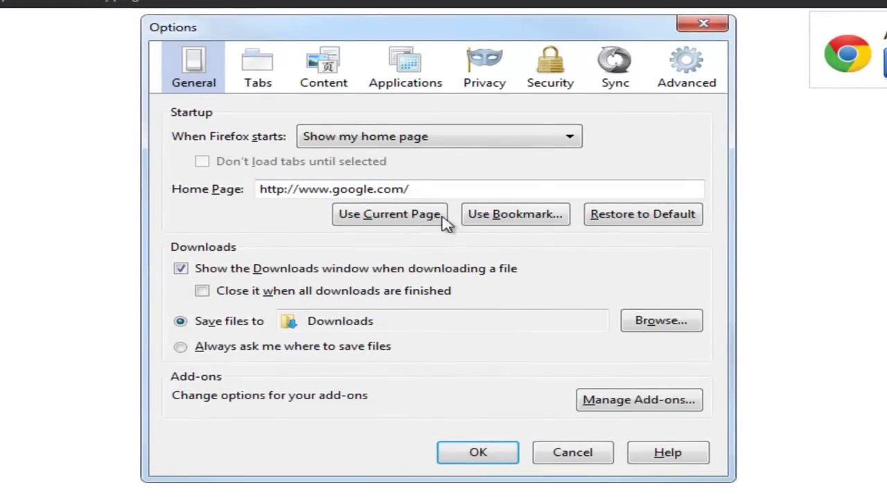
{"action": "left_click", "coordinate": [642, 215]}
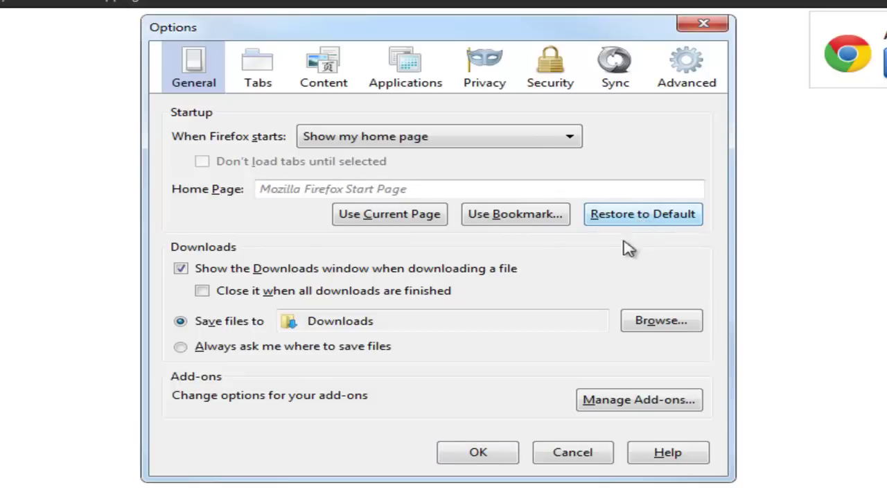
{"action": "left_click", "coordinate": [498, 455]}
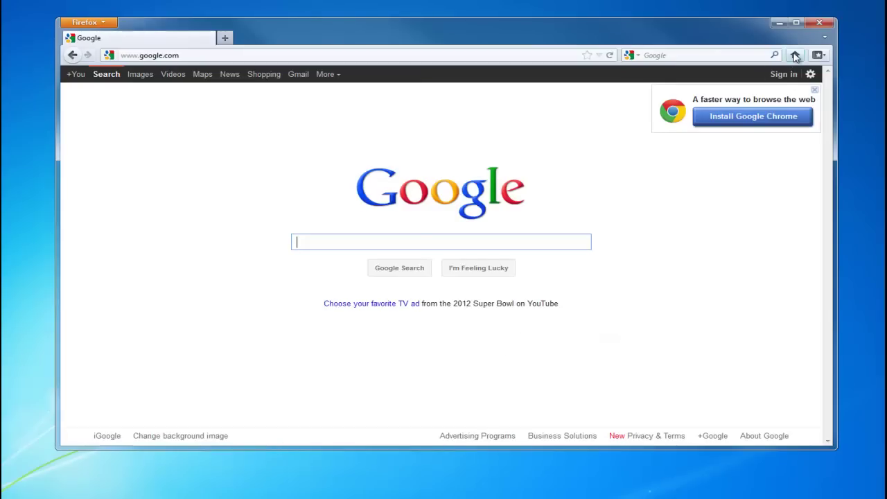
{"action": "left_click", "coordinate": [795, 55]}
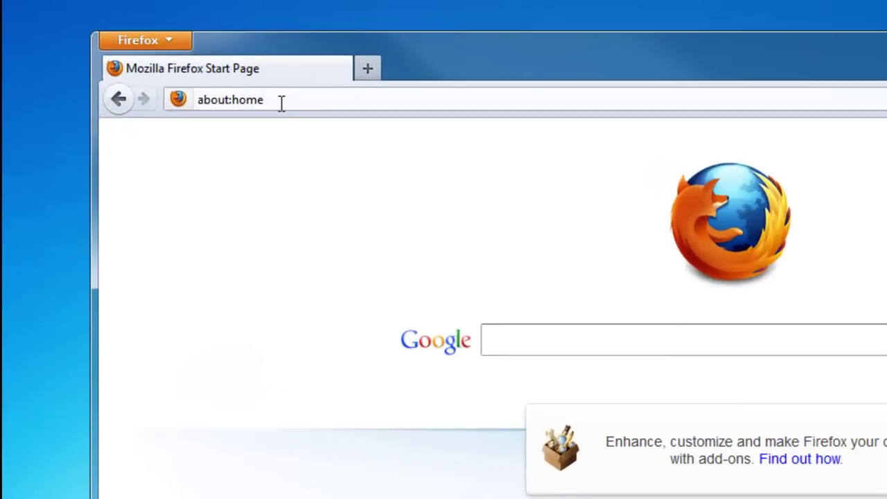
Load Google in the current tab and bytesavvy.com in a second tab, then add a third tab.
{"action": "left_click", "coordinate": [172, 56]}
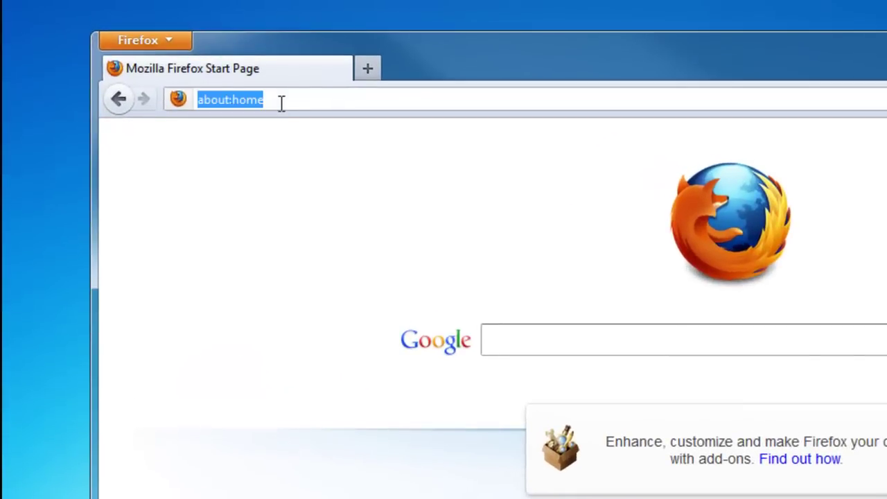
{"action": "type", "text": "g"}
{"action": "key", "text": "Down"}
{"action": "key", "text": "Return"}
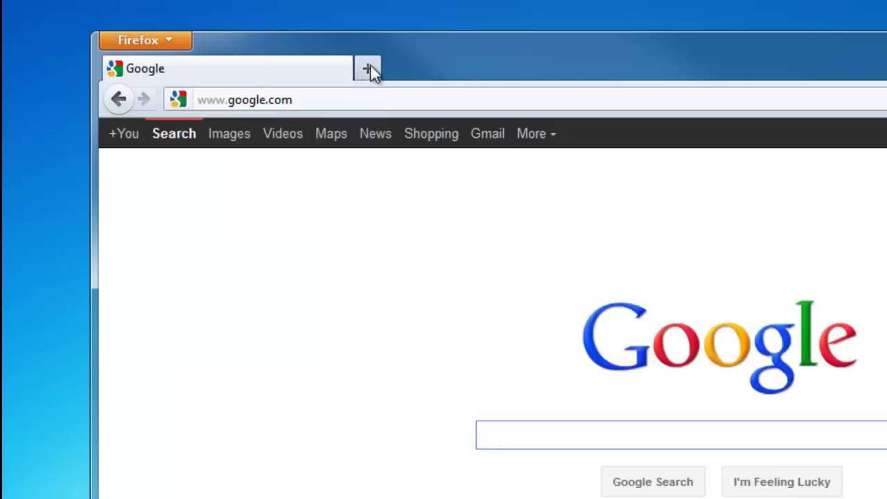
{"action": "left_click", "coordinate": [370, 66]}
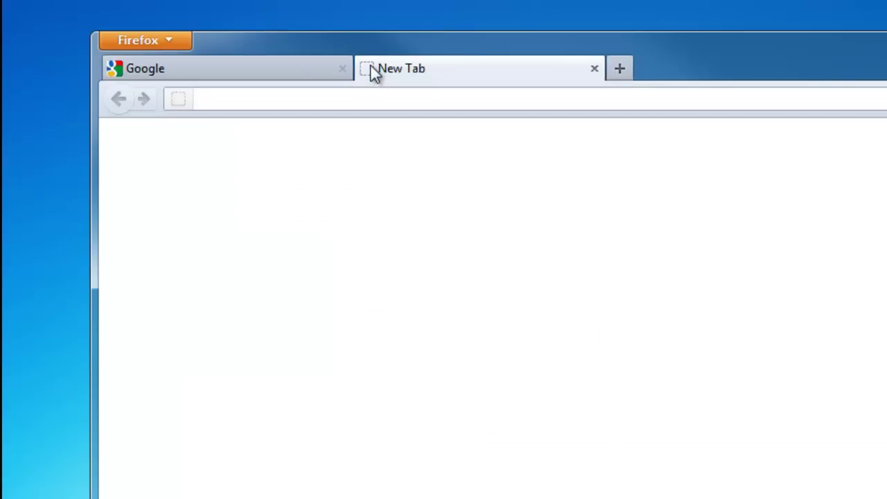
{"action": "type", "text": "byt"}
{"action": "key", "text": "Down"}
{"action": "key", "text": "Return"}
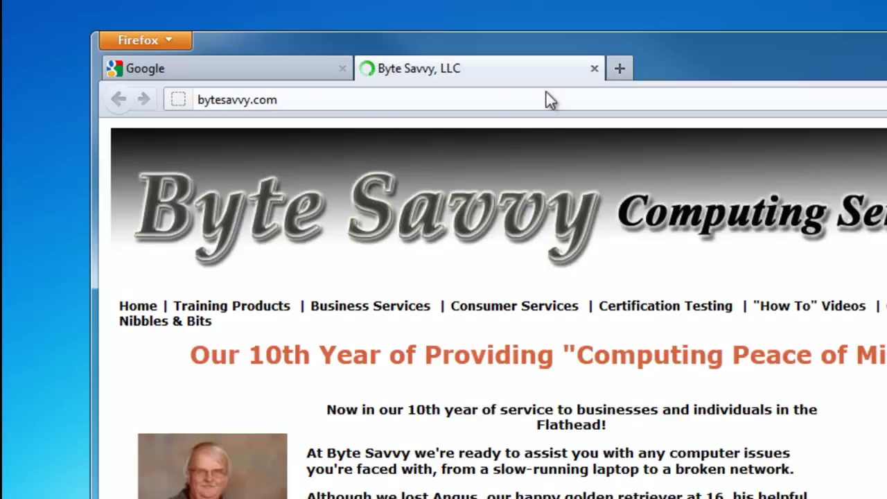
{"action": "left_click", "coordinate": [627, 67]}
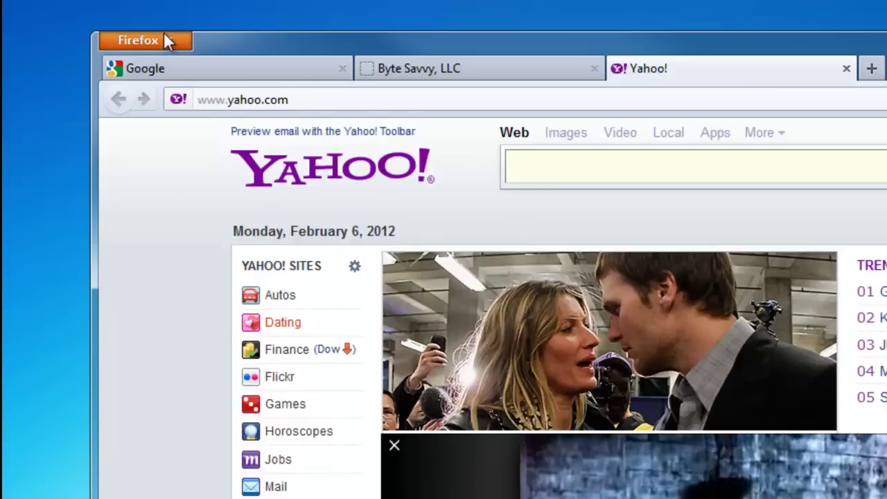
Set the Google, Byte Savvy and Yahoo tabs as home pages with Use Current Pages.
{"action": "left_click", "coordinate": [166, 40]}
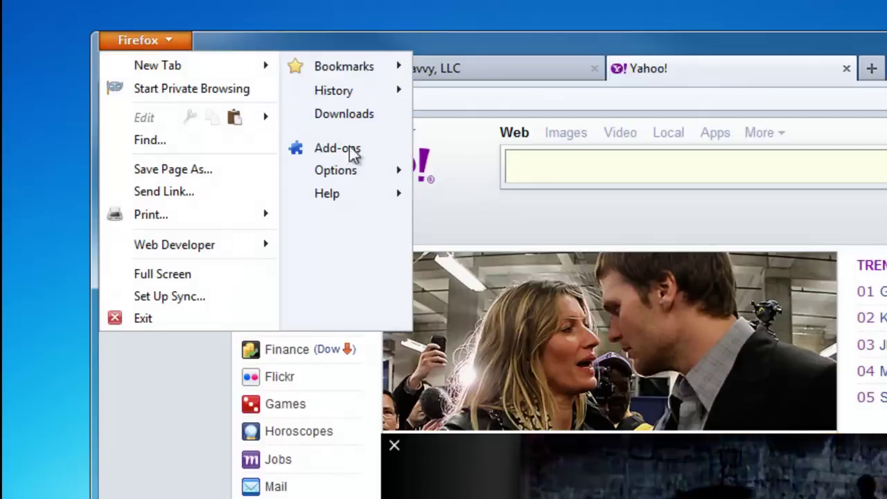
{"action": "mouse_move", "coordinate": [335, 170]}
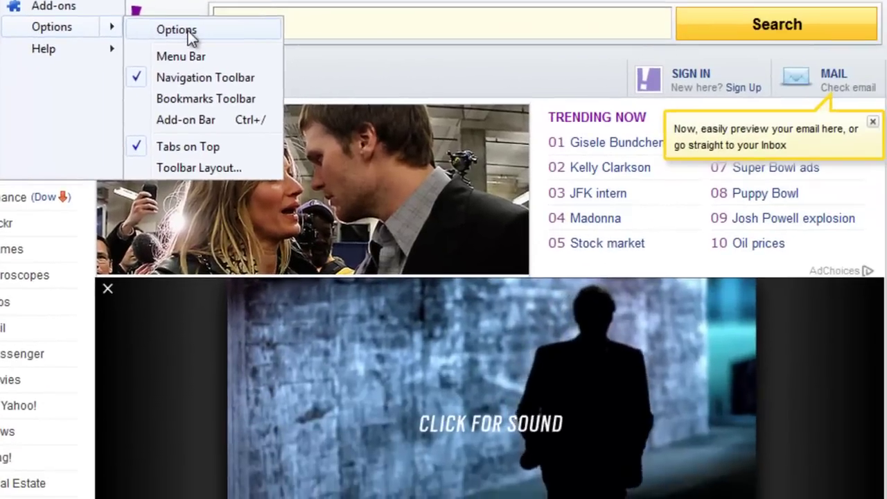
{"action": "left_click", "coordinate": [473, 174]}
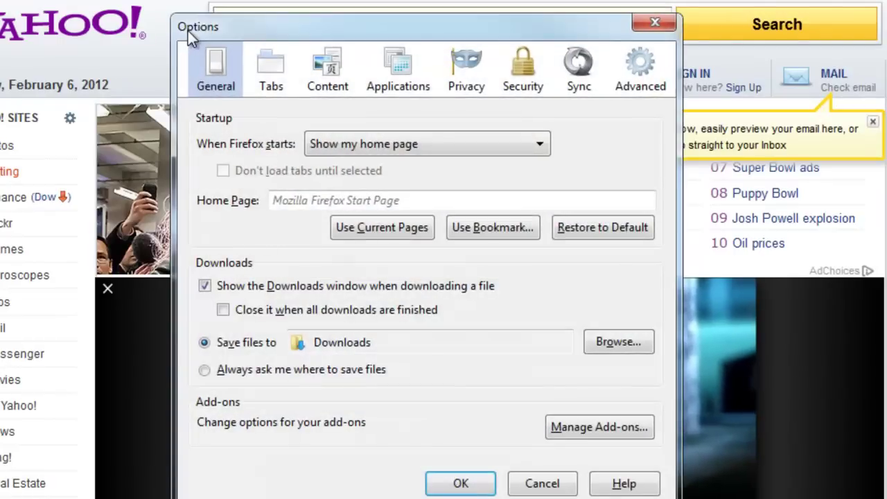
{"action": "left_click", "coordinate": [362, 231]}
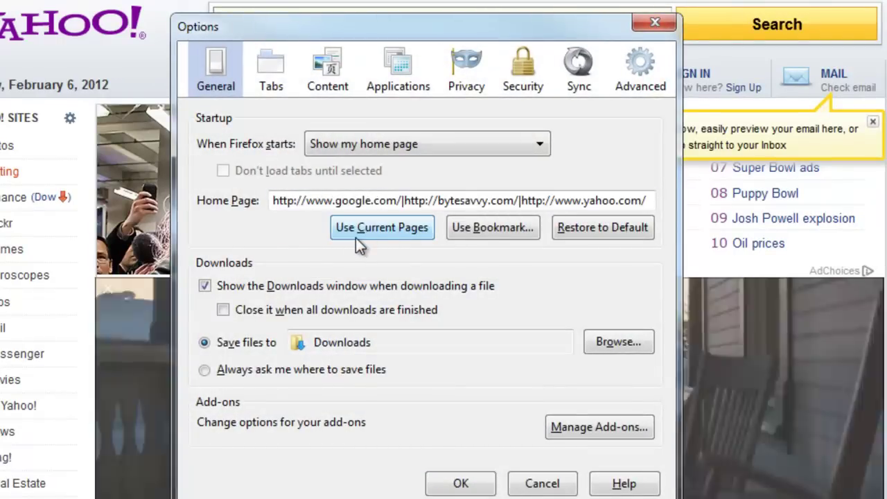
{"action": "left_click", "coordinate": [461, 484]}
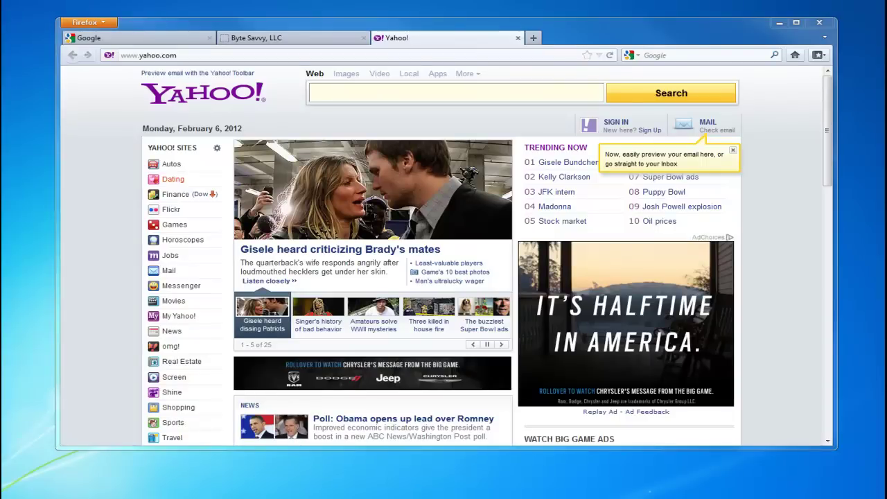
{"action": "key", "text": "ctrl+n"}
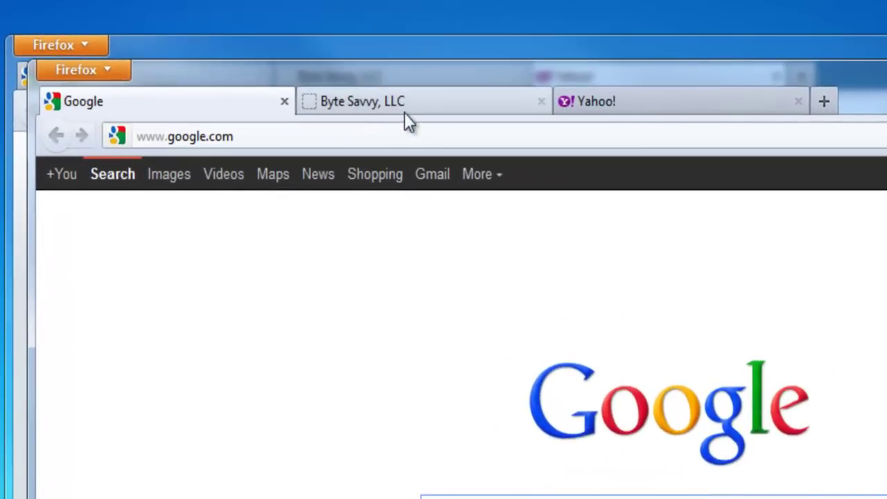
{"action": "left_click", "coordinate": [406, 113]}
{"action": "left_click", "coordinate": [662, 106]}
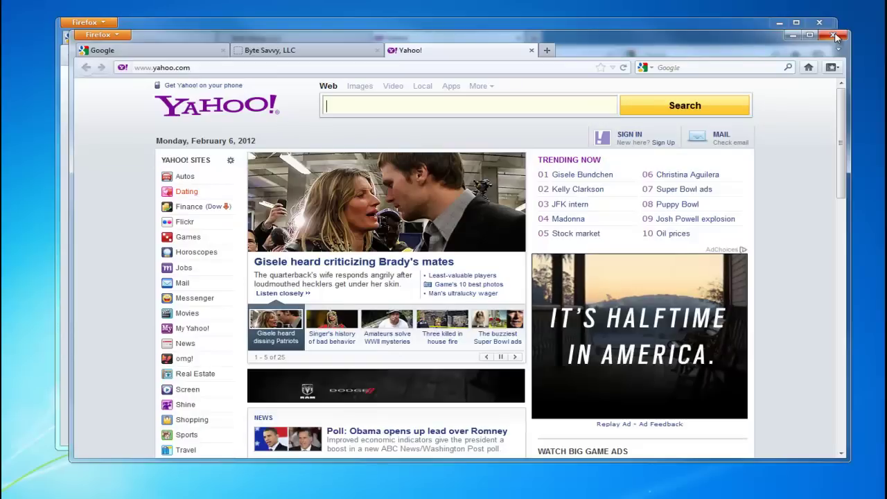
{"action": "left_click", "coordinate": [835, 37]}
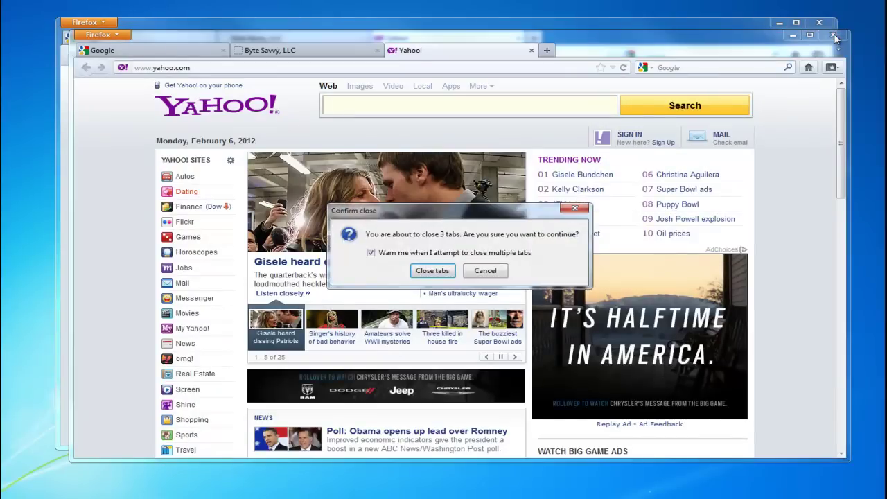
{"action": "left_click", "coordinate": [435, 273]}
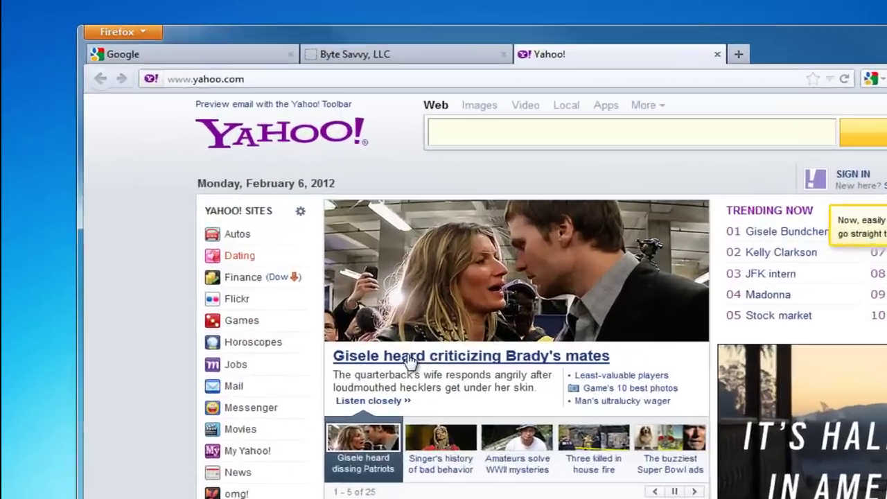
Drag the Byte Savvy site icon onto the desktop and line the shortcut up with the icons.
{"action": "left_click", "coordinate": [275, 39]}
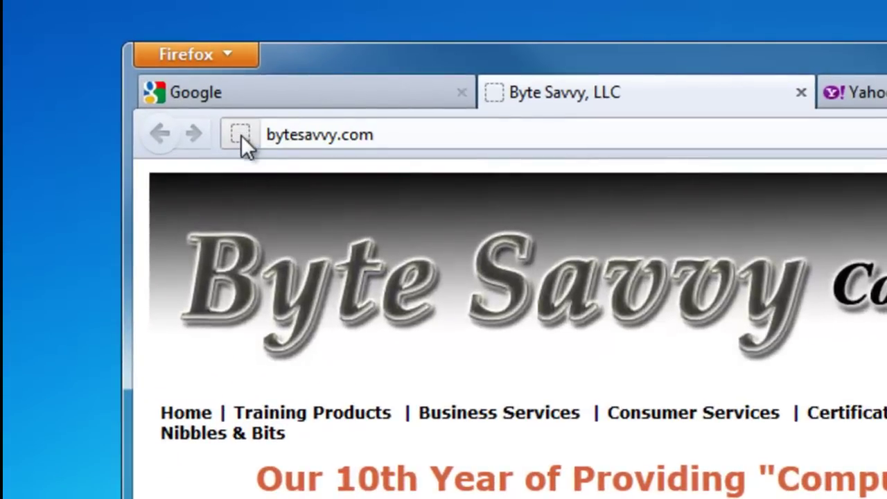
{"action": "left_click_drag", "start_coordinate": [241, 135], "coordinate": [72, 215]}
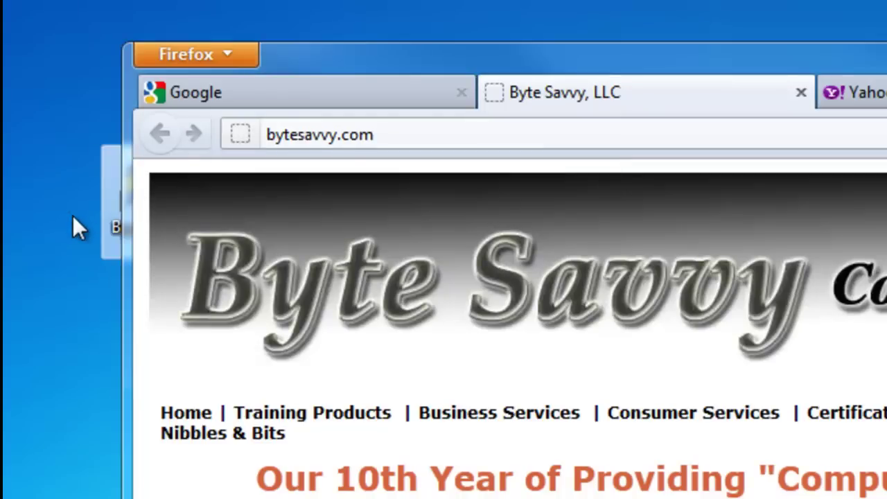
{"action": "left_click", "coordinate": [326, 61]}
{"action": "left_click_drag", "start_coordinate": [331, 62], "coordinate": [420, 73]}
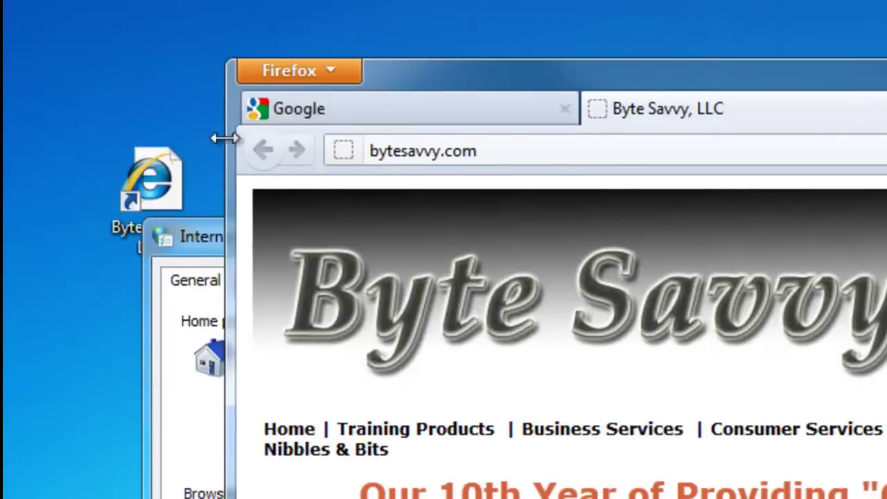
{"action": "left_click_drag", "start_coordinate": [158, 189], "coordinate": [98, 137]}
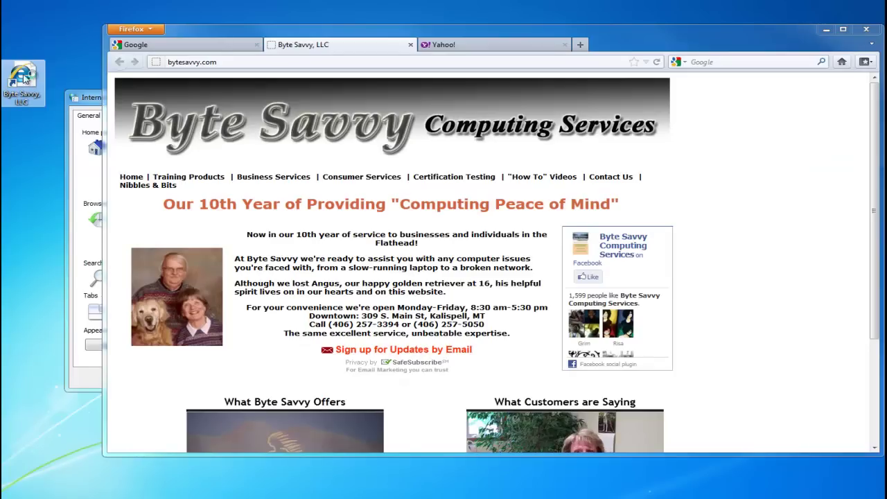
{"action": "double_click", "coordinate": [25, 78]}
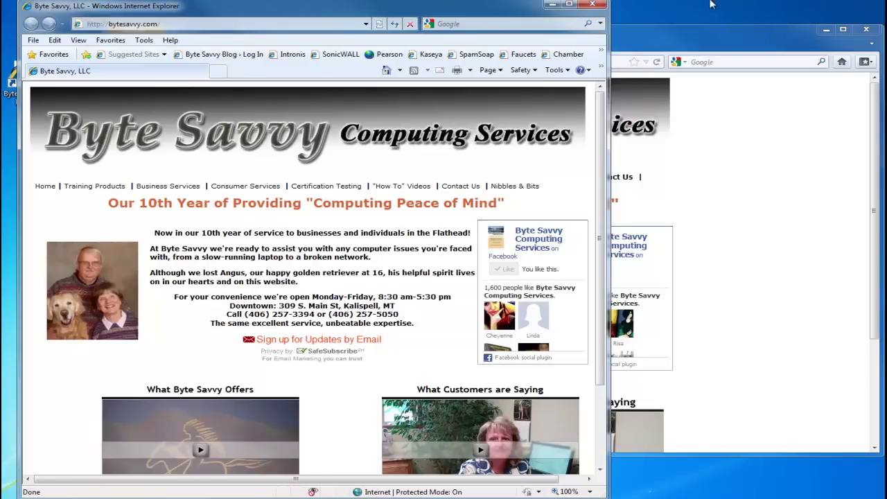
{"action": "left_click", "coordinate": [599, 5]}
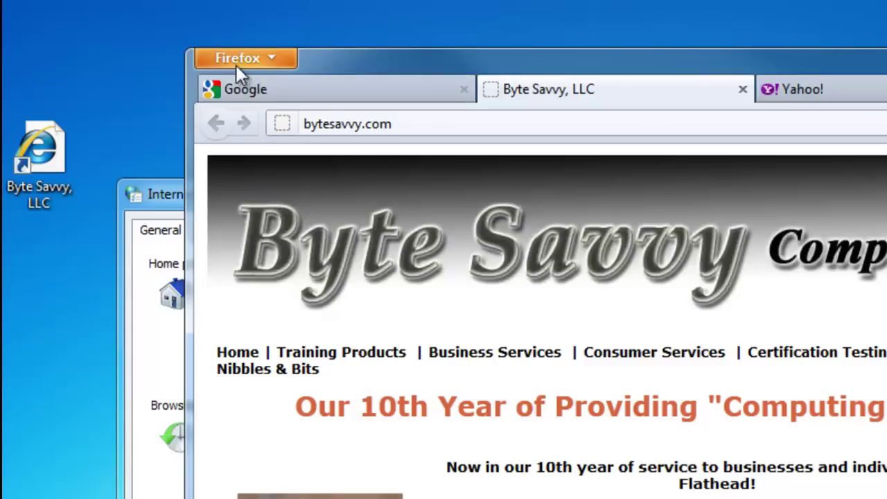
Make Firefox the default browser via Options > Advanced > General > Check Now.
{"action": "left_click", "coordinate": [237, 60]}
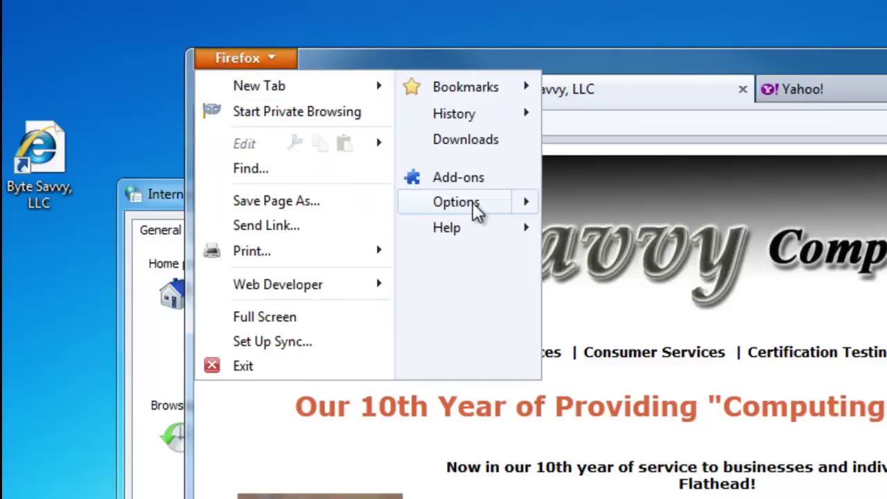
{"action": "mouse_move", "coordinate": [457, 202]}
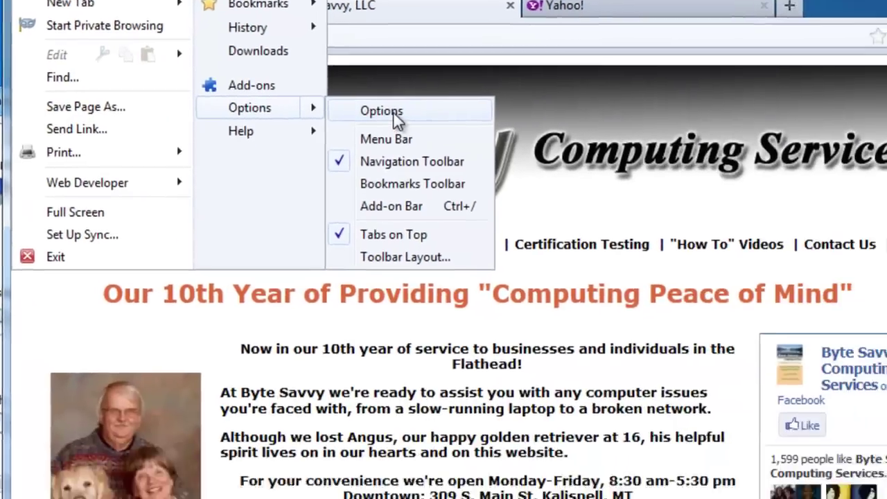
{"action": "left_click", "coordinate": [399, 120]}
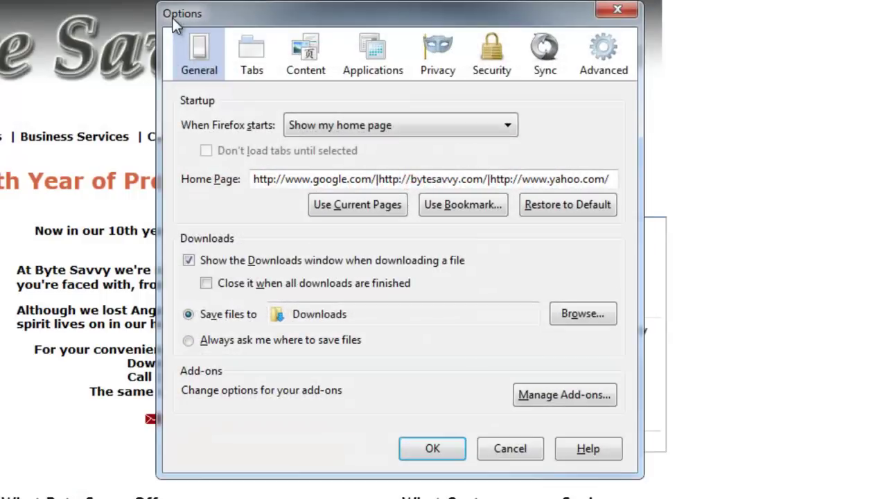
{"action": "left_click", "coordinate": [604, 46]}
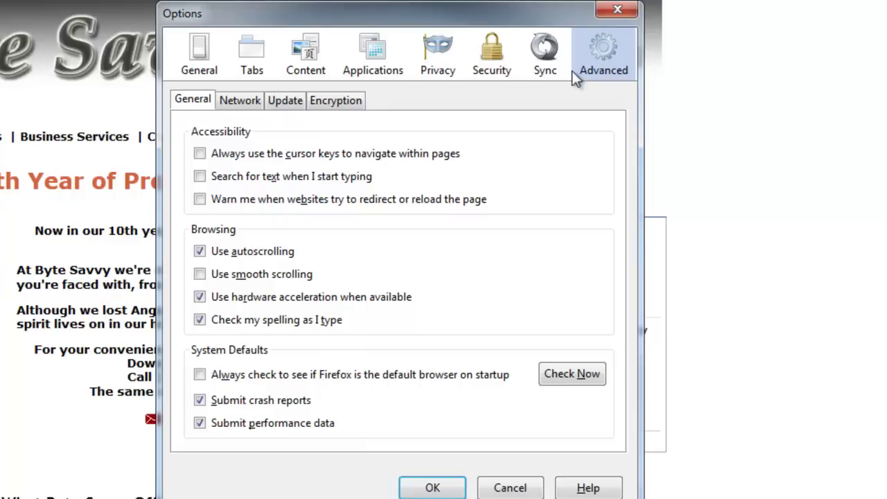
{"action": "left_click", "coordinate": [571, 375]}
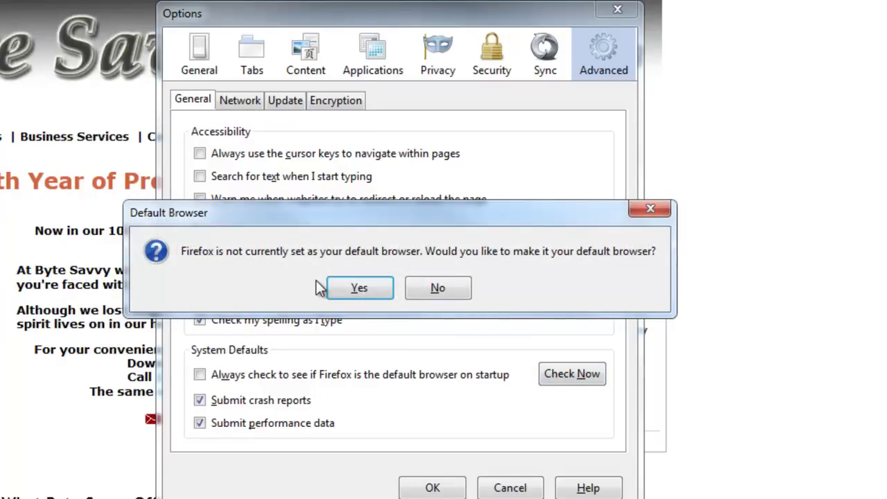
{"action": "left_click", "coordinate": [360, 288]}
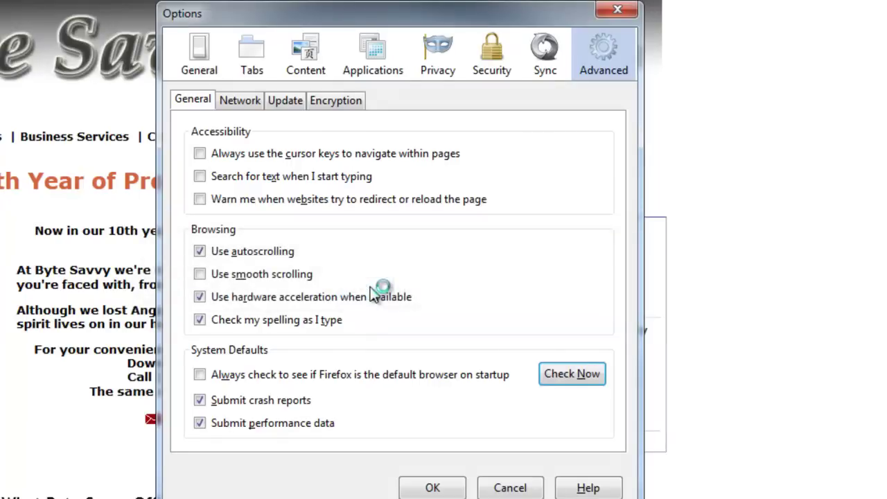
{"action": "left_click", "coordinate": [433, 488]}
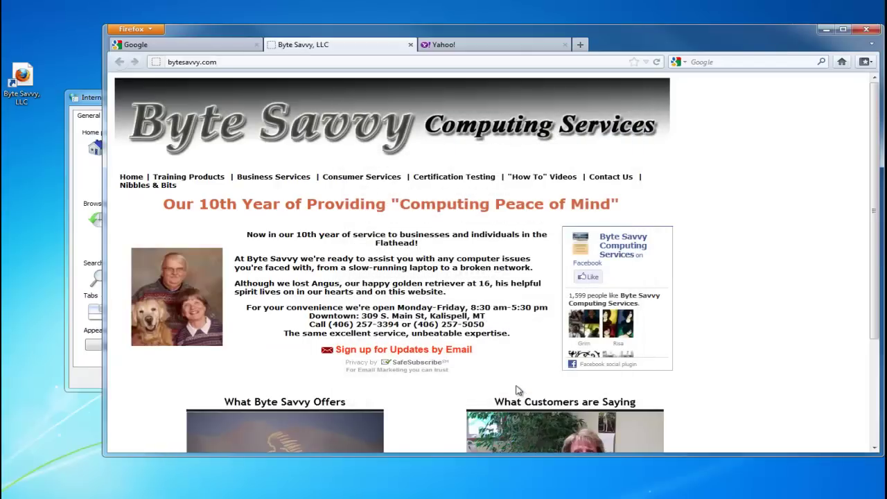
Open the Byte Savvy site from its desktop shortcut in a fourth Firefox tab.
{"action": "left_click", "coordinate": [27, 82]}
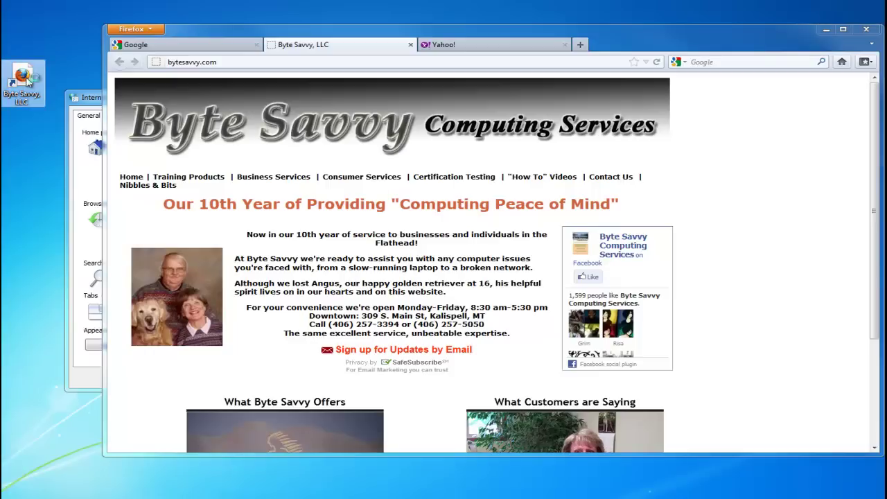